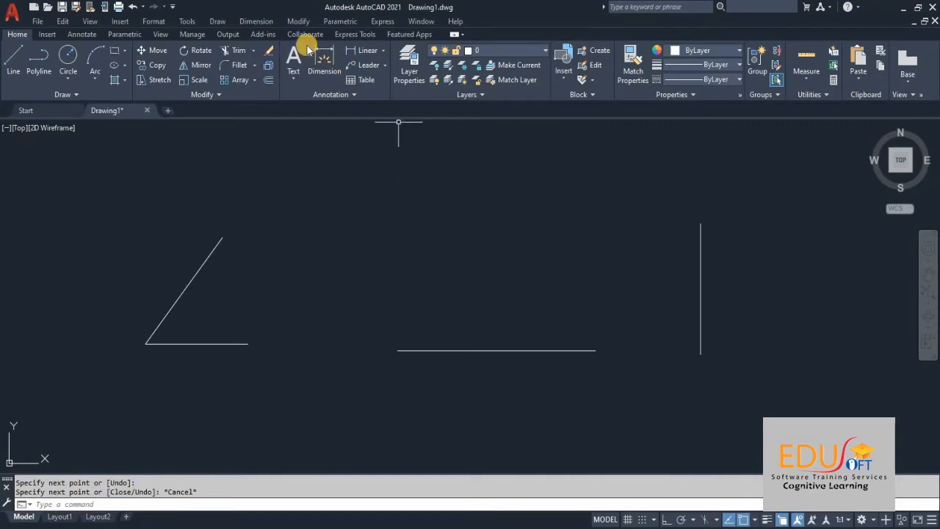
Apply a Horizontal dimensional constraint between the endpoints of the separate horizontal line and set its value to 20.
click(341, 22)
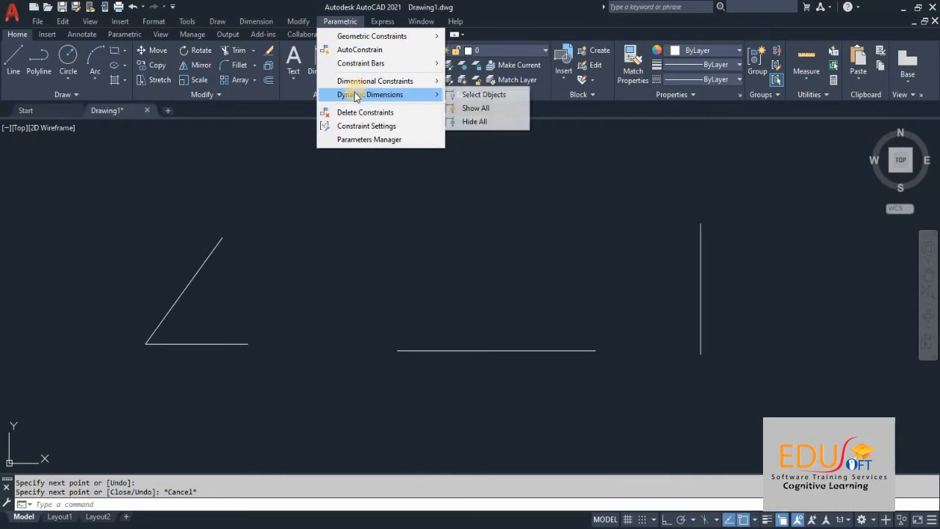
mouse_move(360, 84)
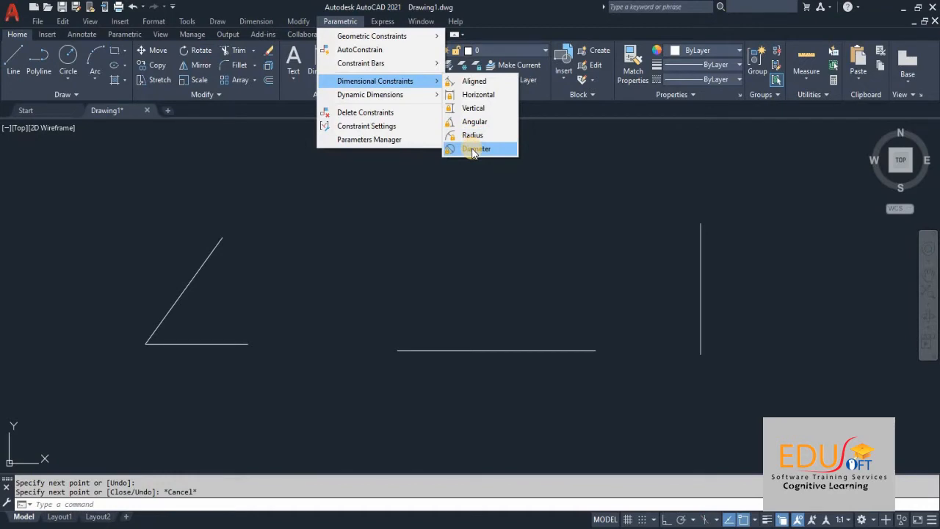
click(469, 97)
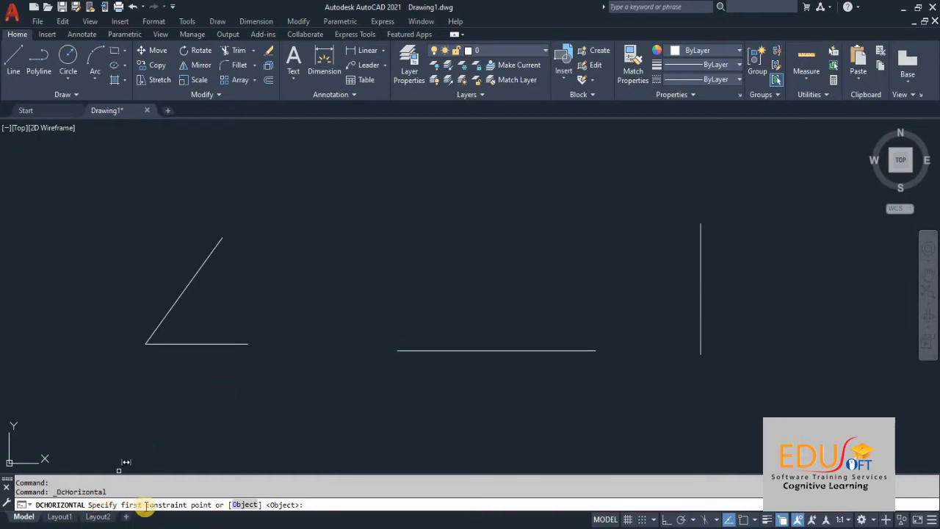
click(397, 350)
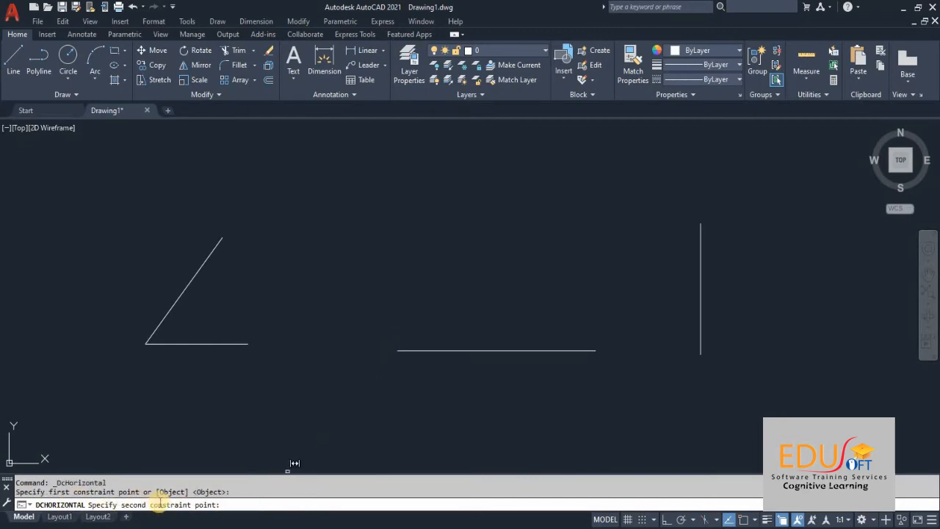
click(595, 349)
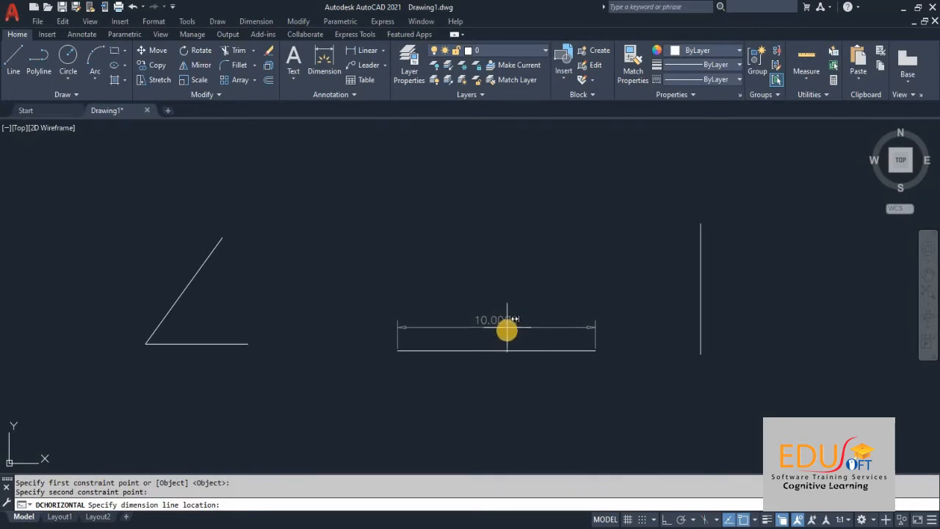
click(513, 321)
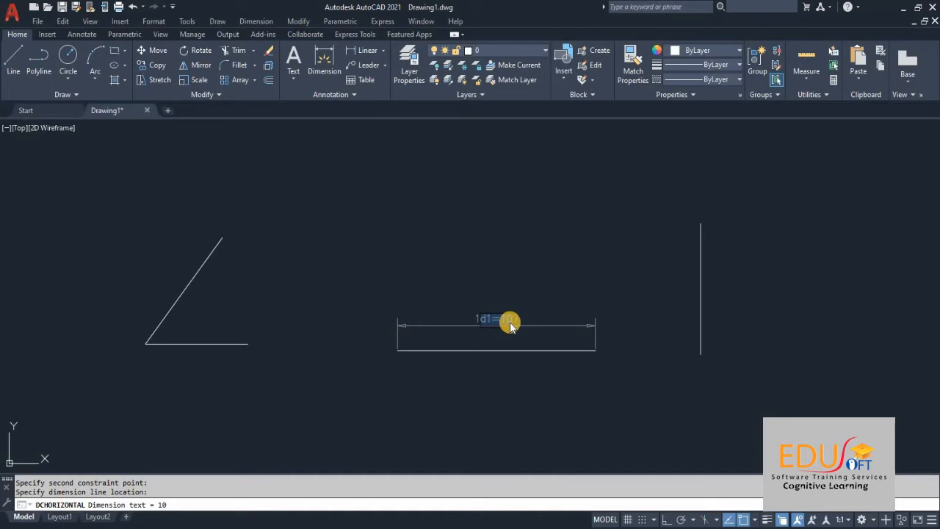
text(10.2)
key(Return)
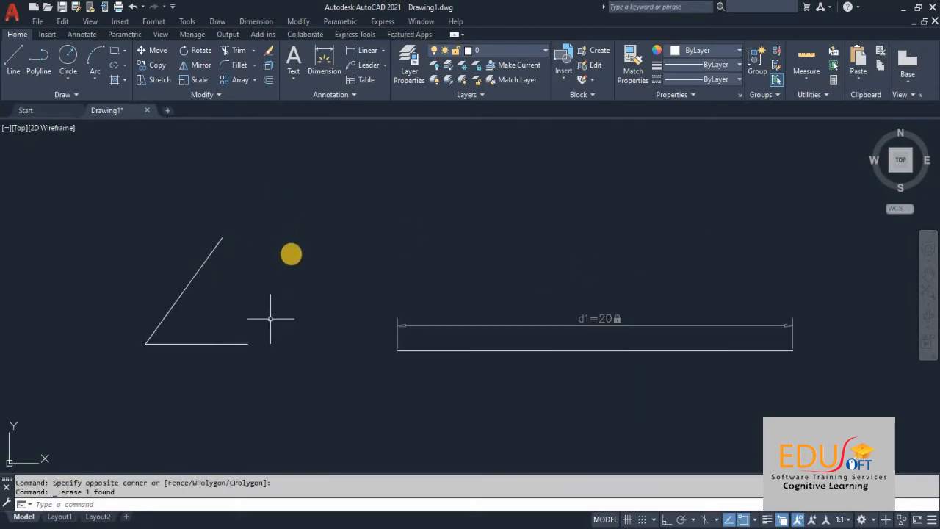
Apply an Angular dimensional constraint between the slanted line and the horizontal line it meets, setting the angle to 45.
click(340, 21)
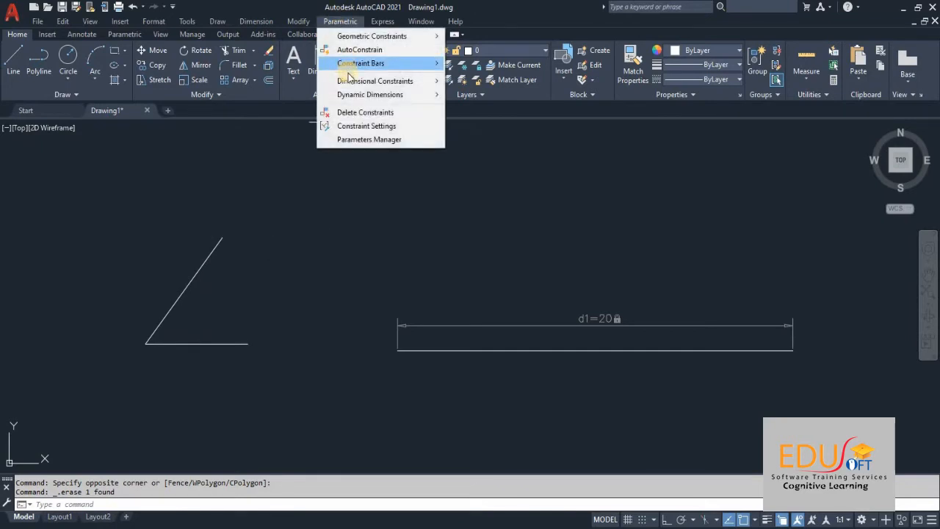
mouse_move(357, 96)
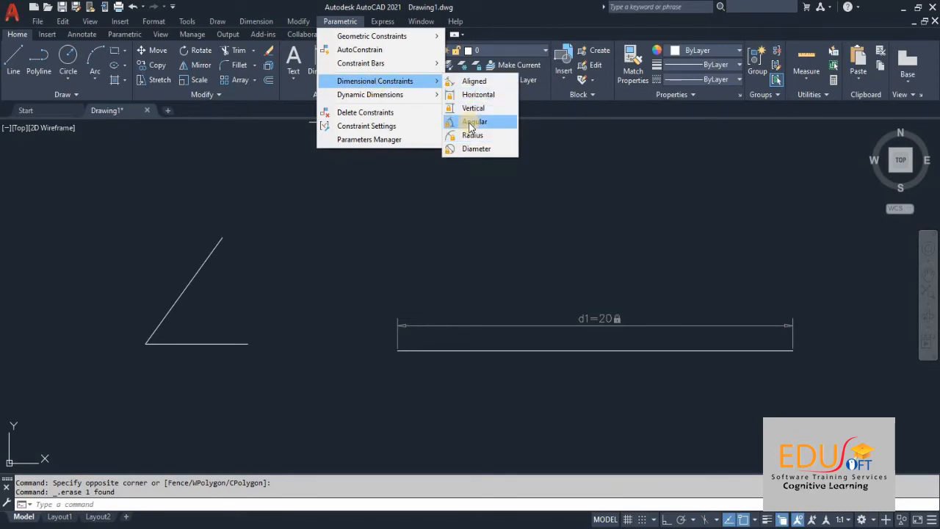
click(474, 122)
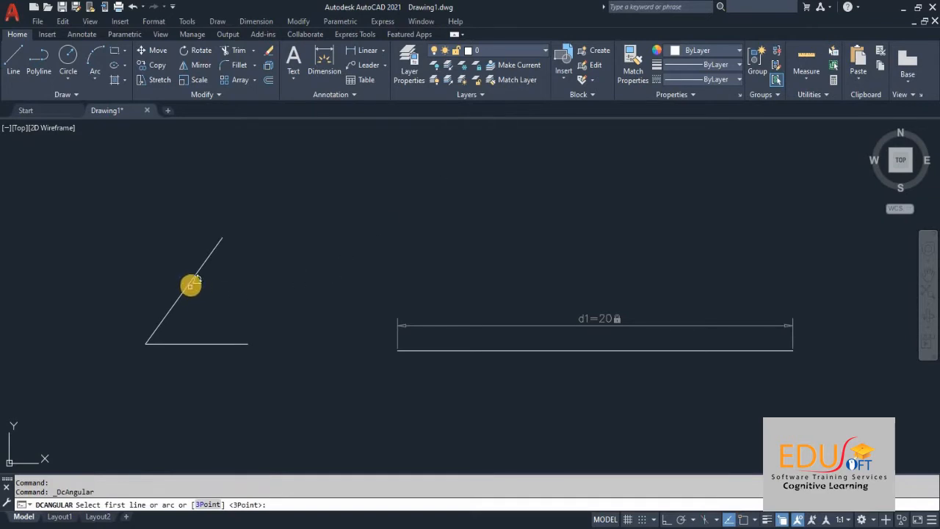
click(190, 281)
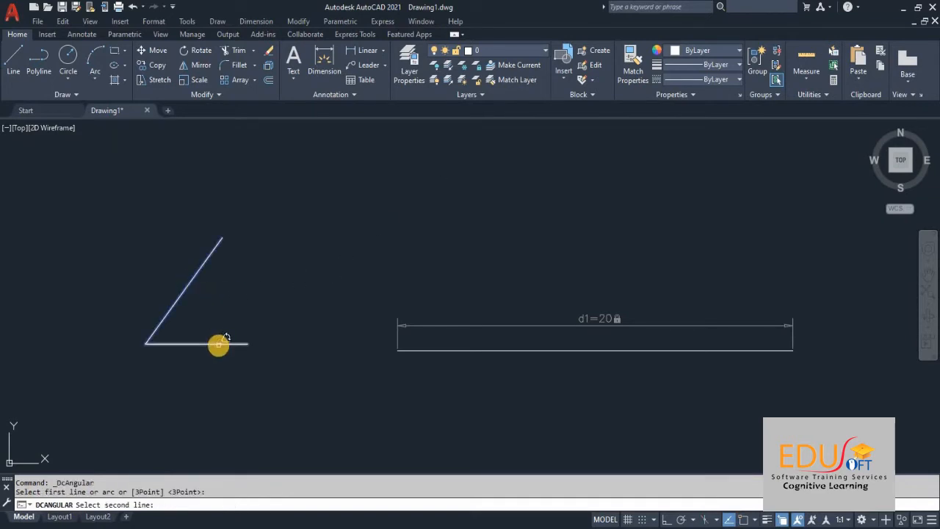
click(218, 342)
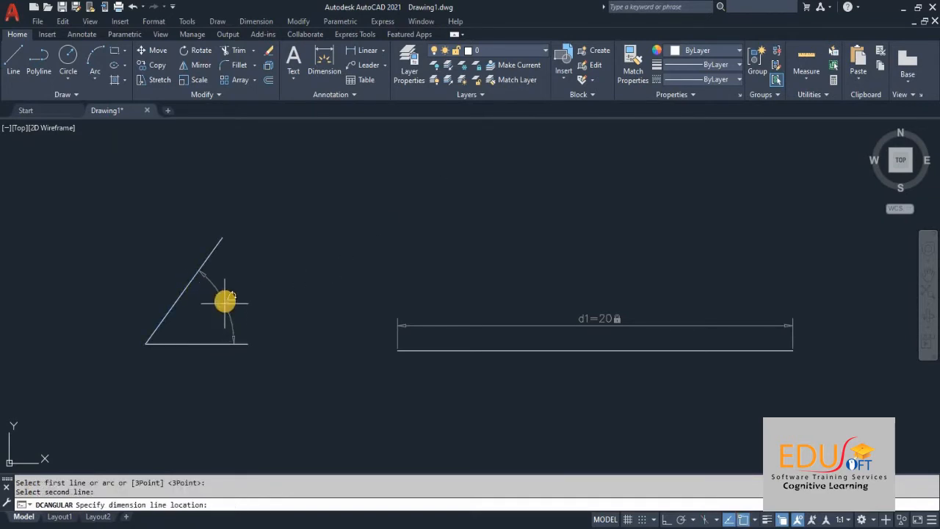
click(227, 300)
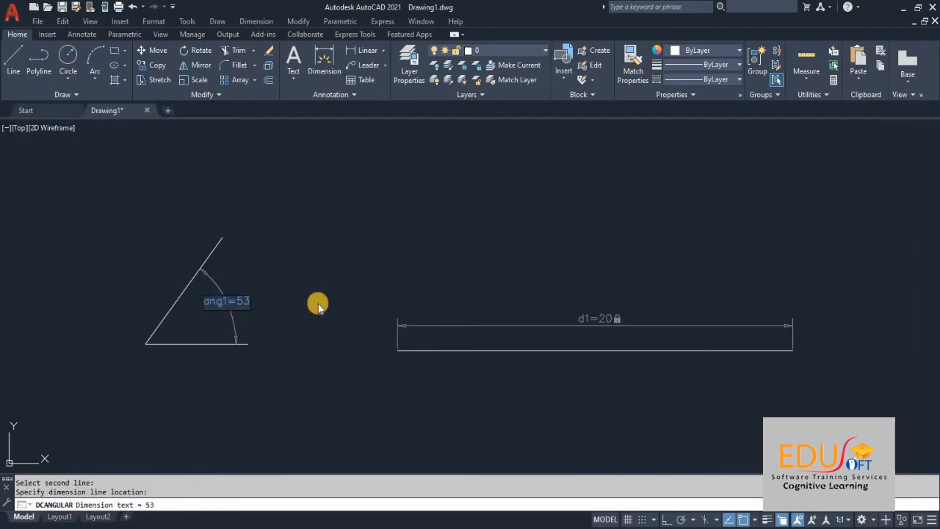
text(45)
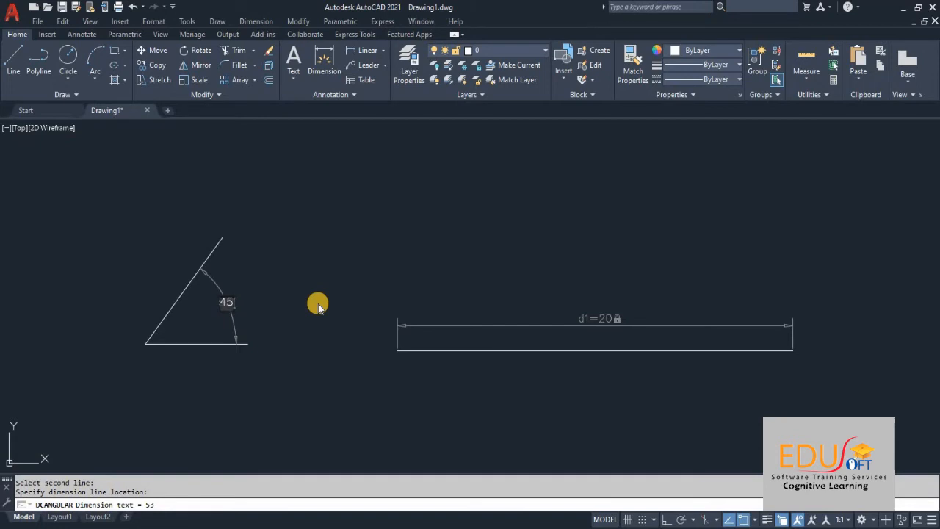
key(Return)
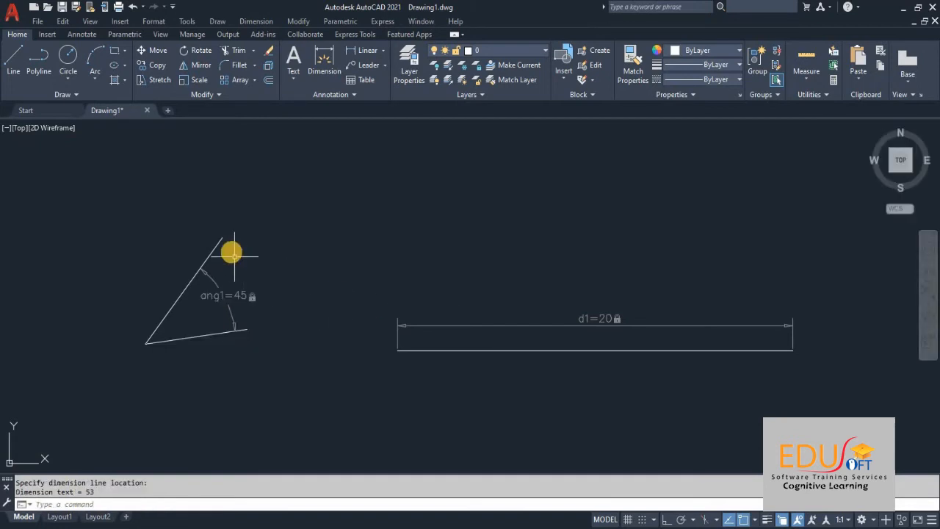
click(197, 240)
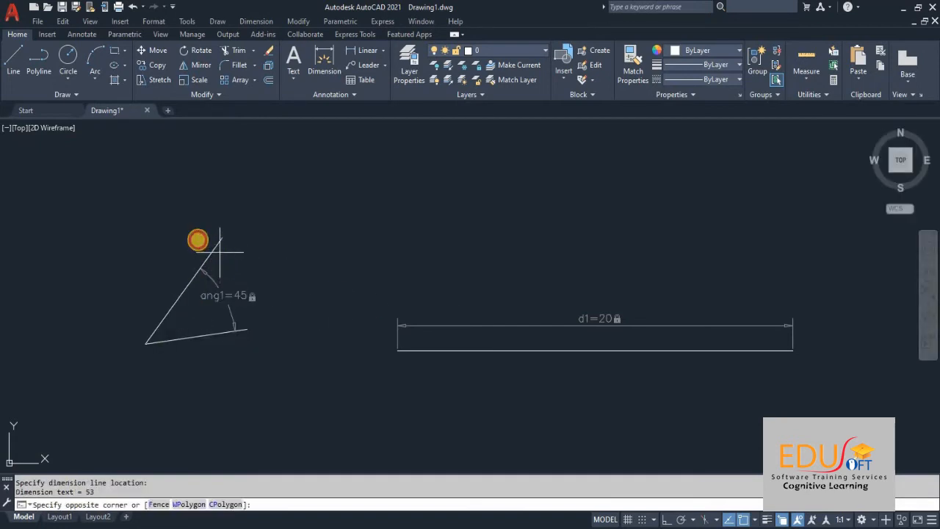
click(197, 240)
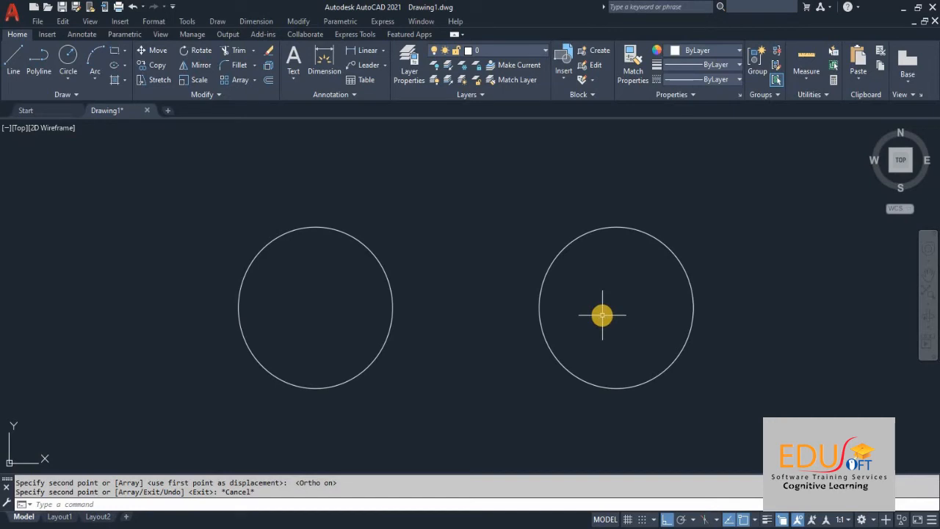
Apply a Radius dimensional constraint to the left circle and set the radius to 5.
click(340, 21)
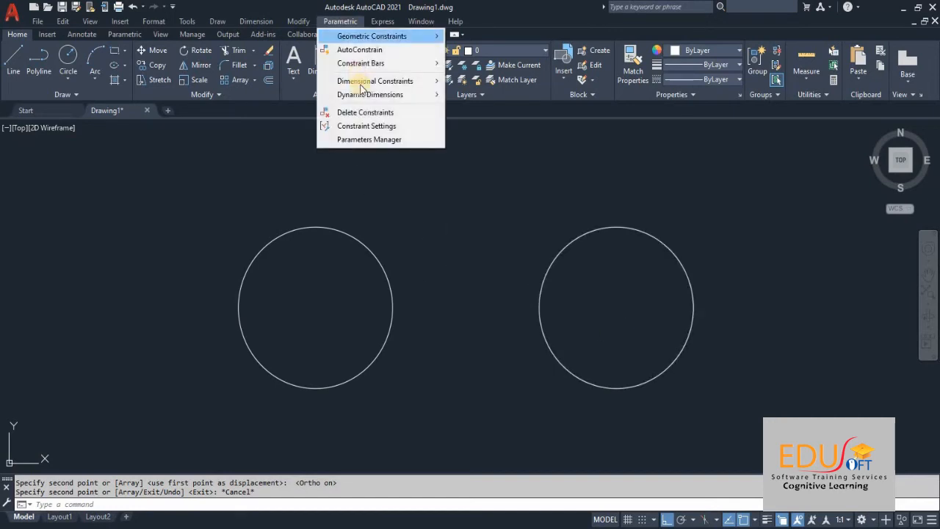
mouse_move(411, 80)
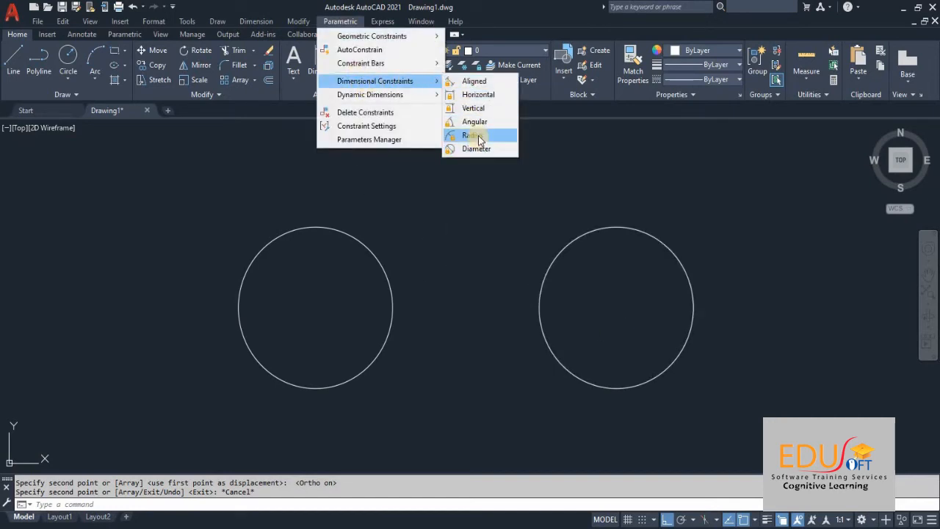
click(475, 137)
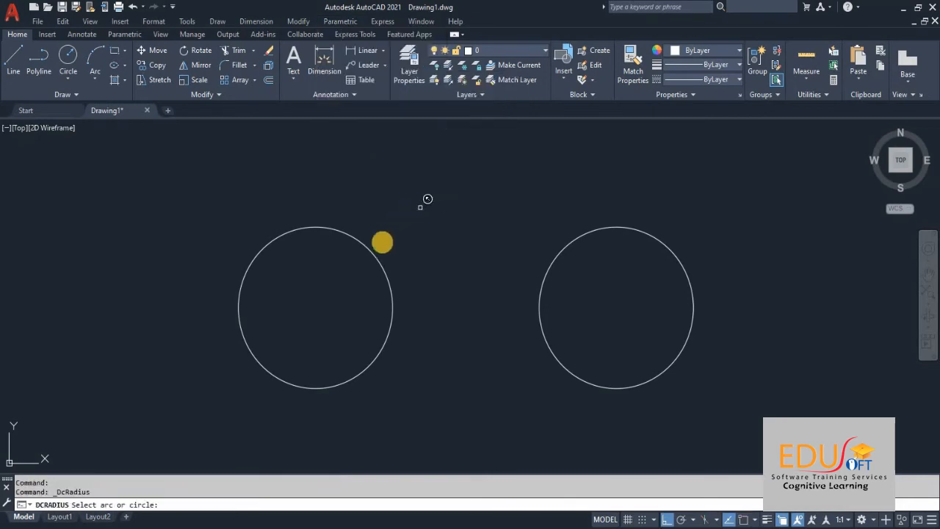
click(374, 253)
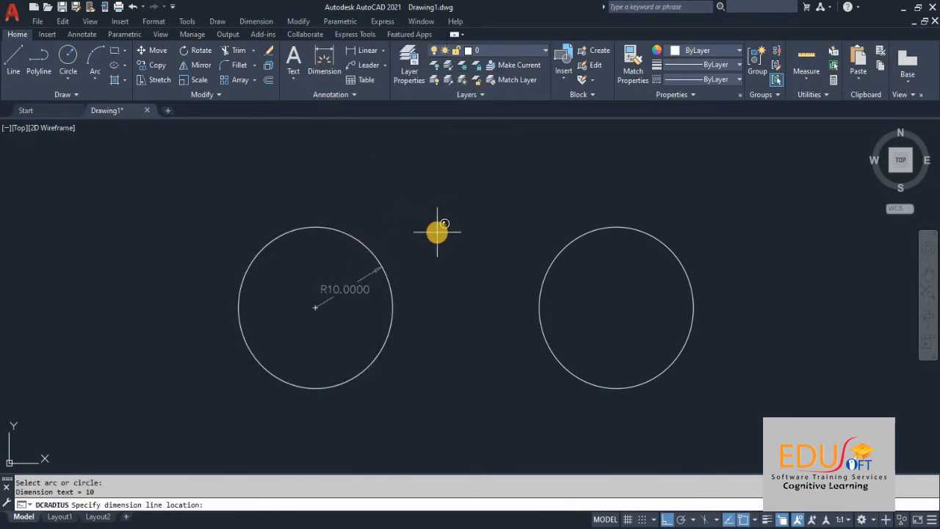
click(331, 311)
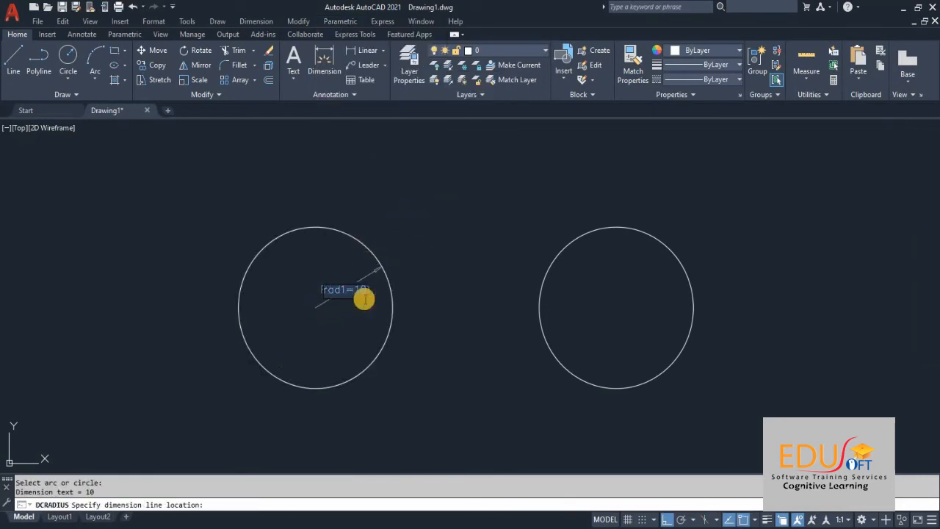
text(5)
key(Return)
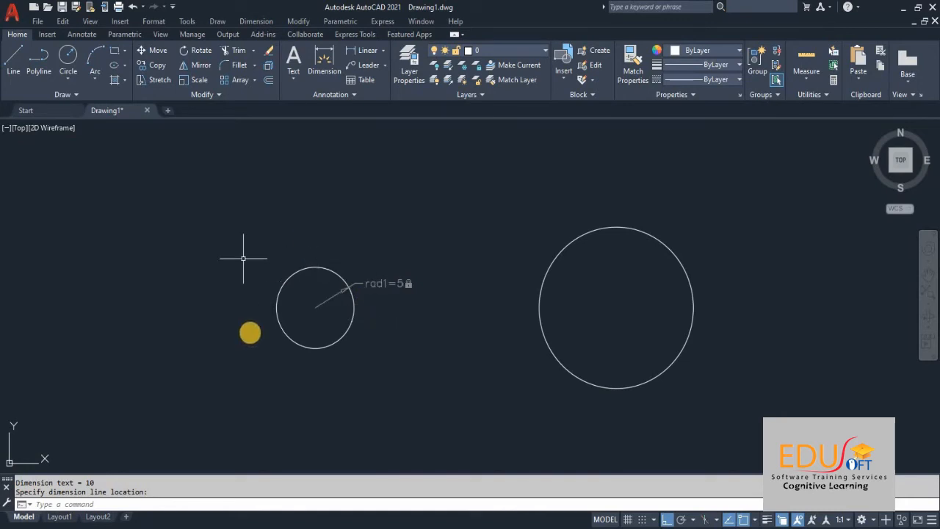
Apply a Diameter dimensional constraint to the right circle and set the diameter to 25.
click(334, 22)
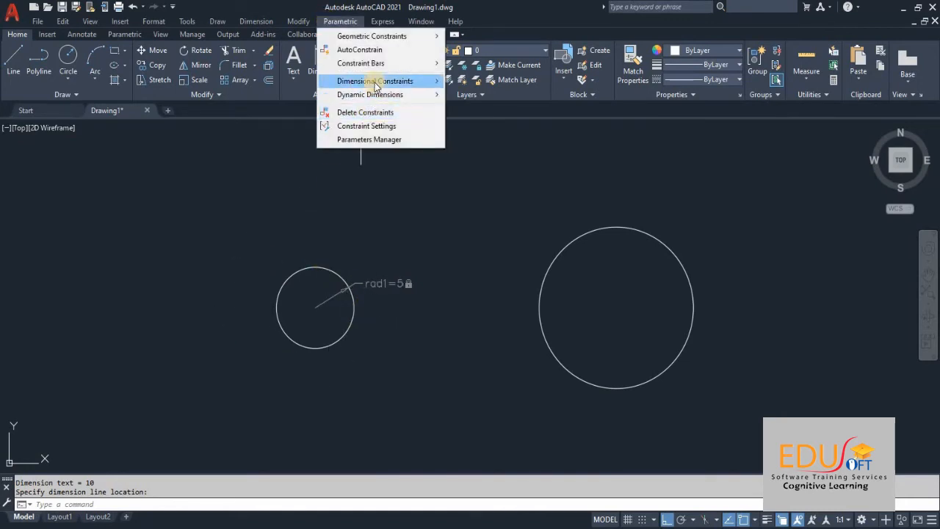
mouse_move(374, 81)
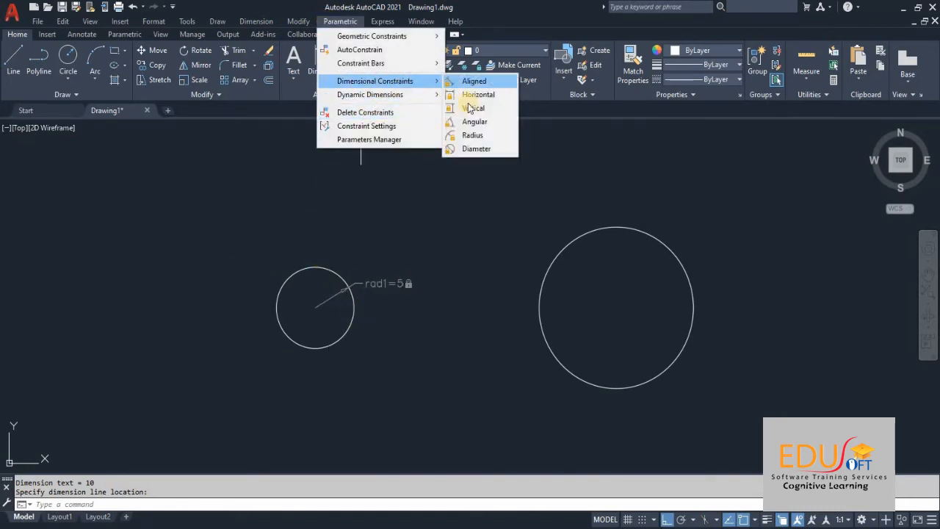
click(482, 151)
click(594, 230)
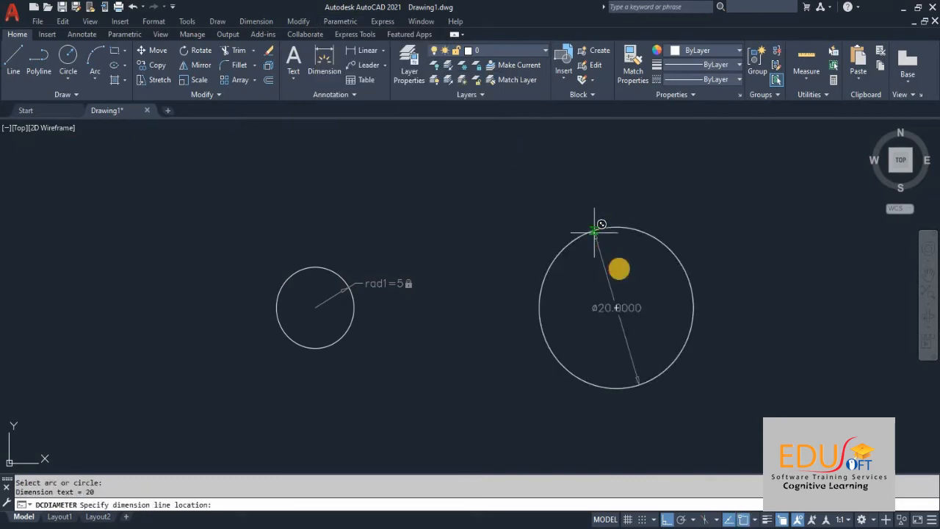
click(640, 273)
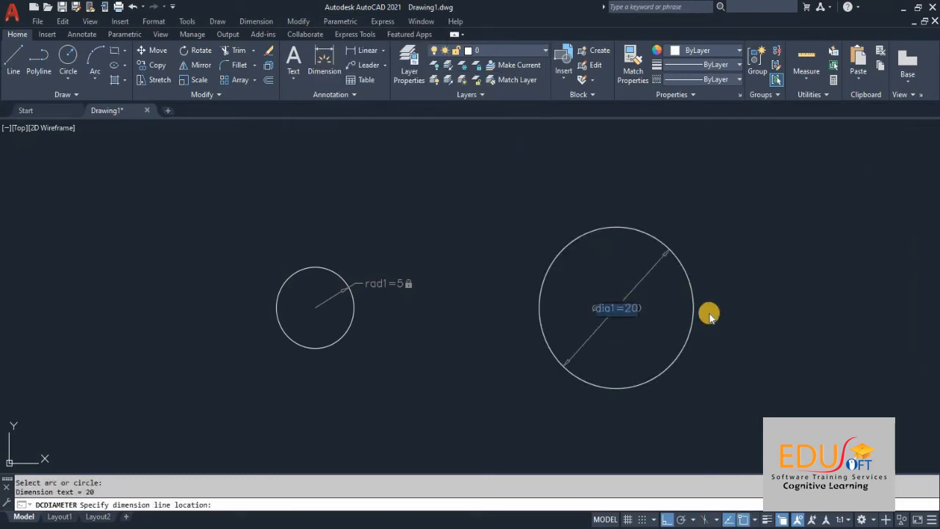
text(25)
key(Return)
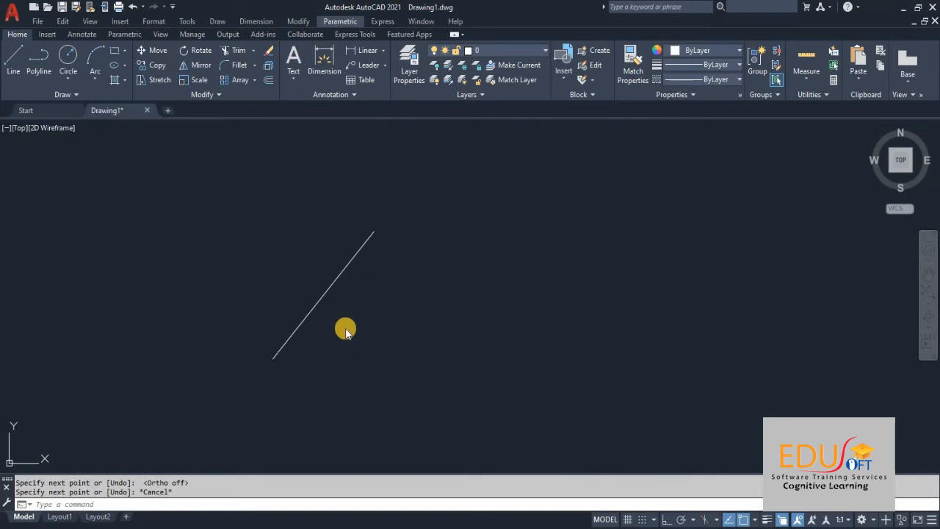
Apply an Aligned dimensional constraint between the two endpoints of the slanted line and set its length to 10.
click(340, 21)
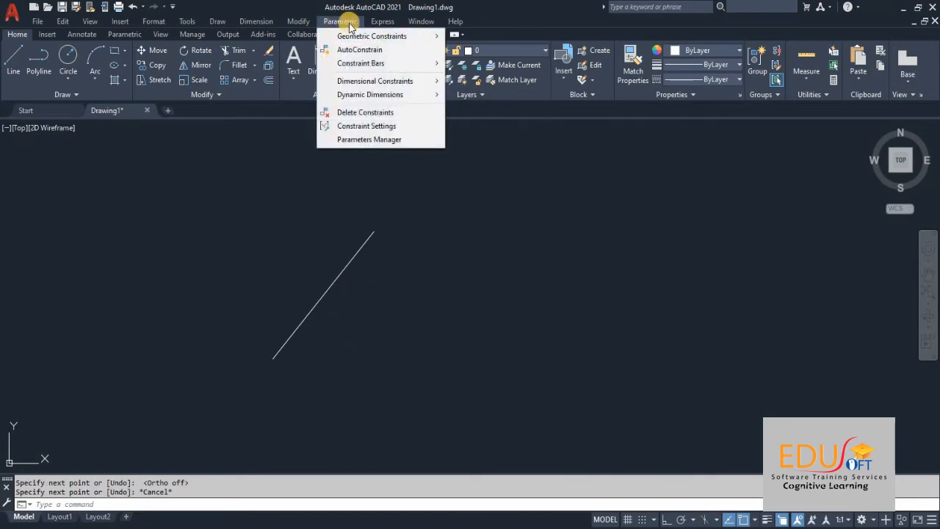
mouse_move(343, 82)
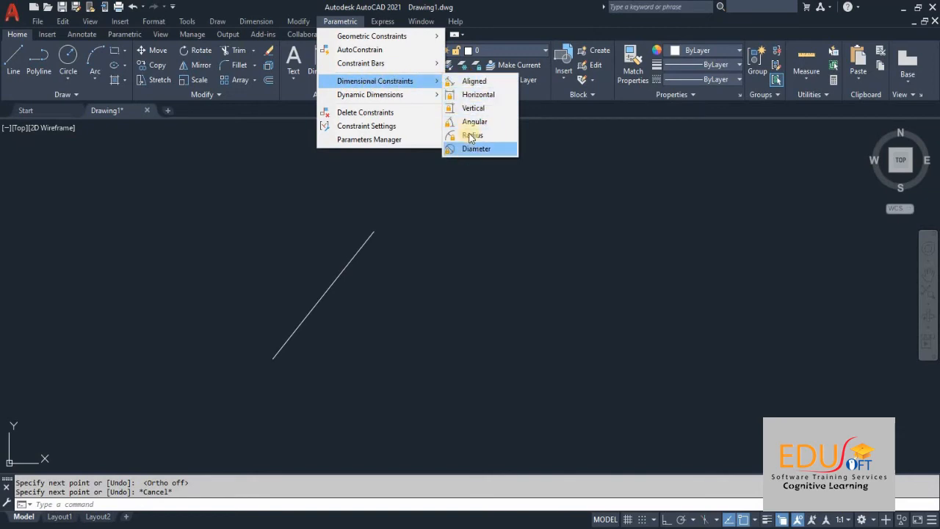
click(473, 84)
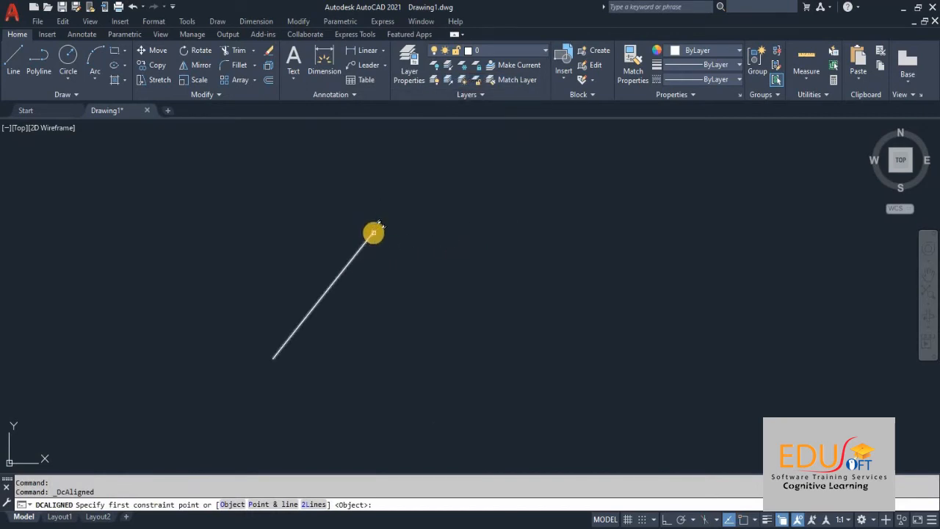
click(373, 233)
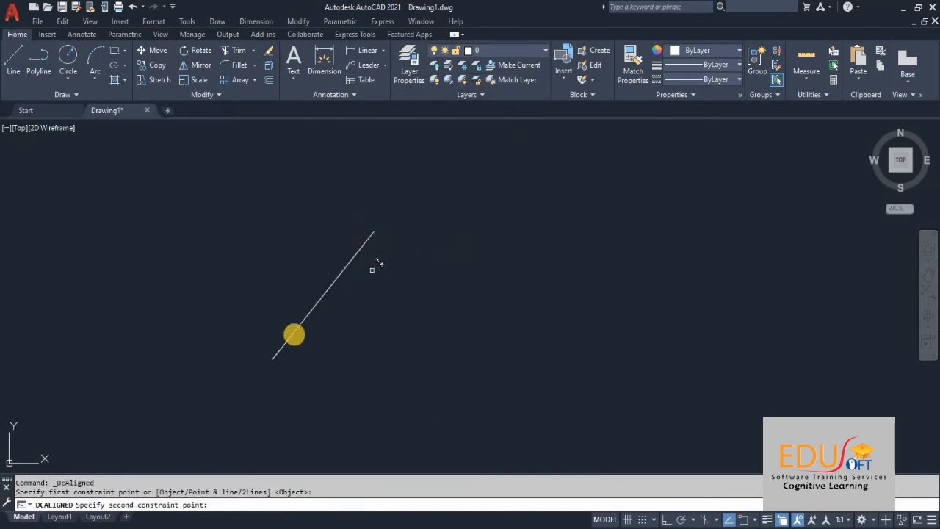
click(272, 358)
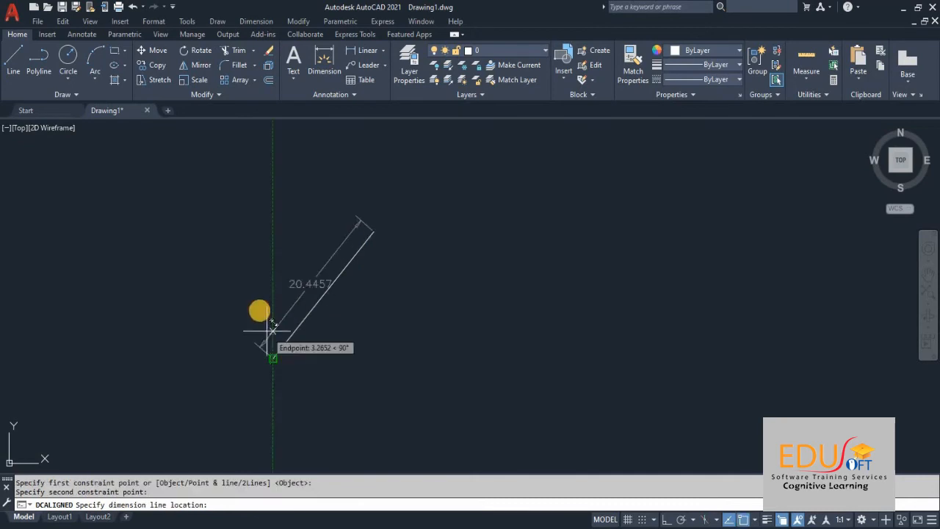
click(268, 311)
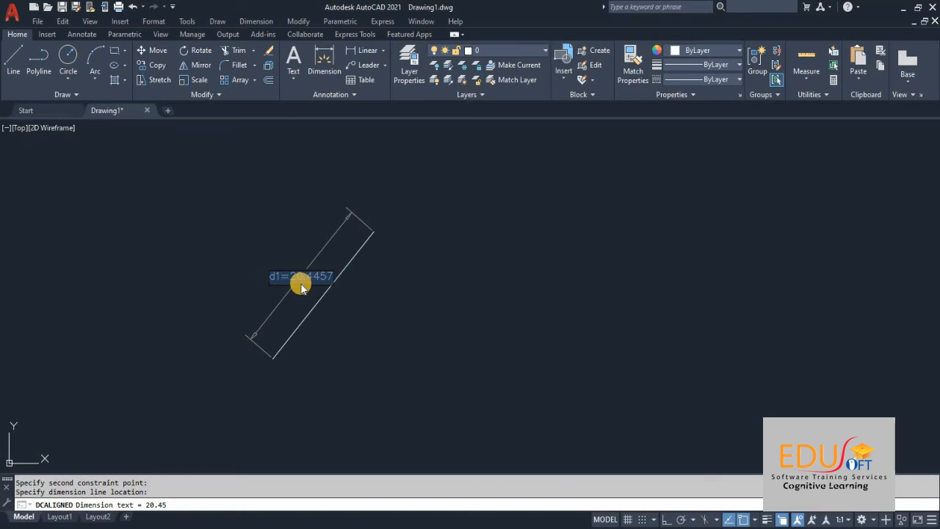
key(Return)
key(Return)
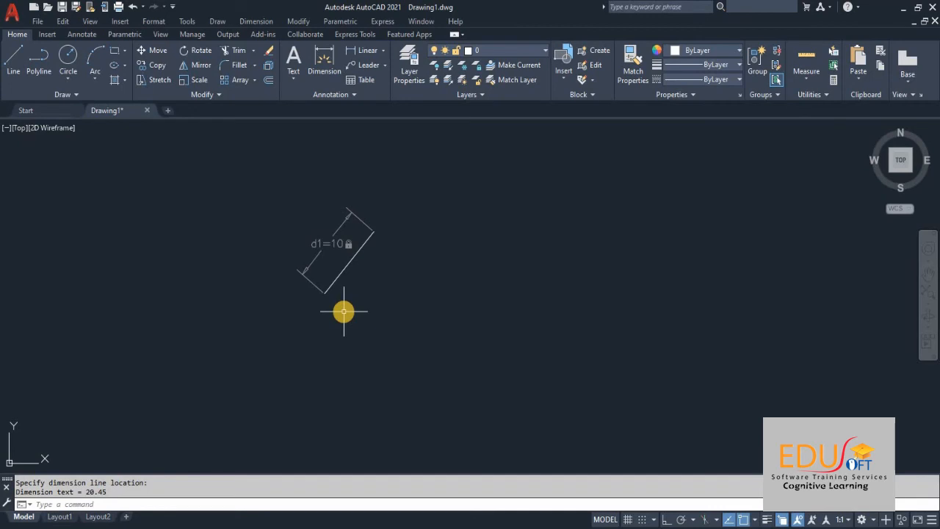
Bring up the available dimensional constraint types.
click(331, 22)
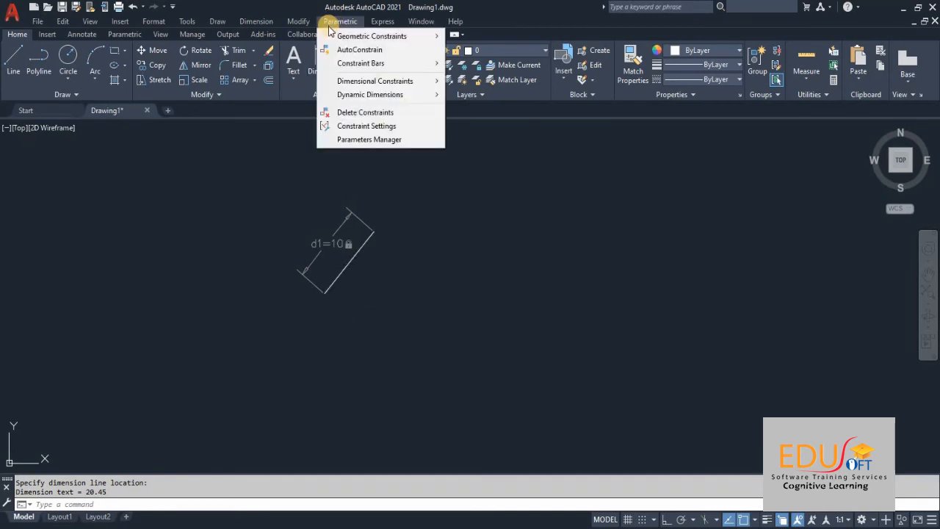
mouse_move(397, 81)
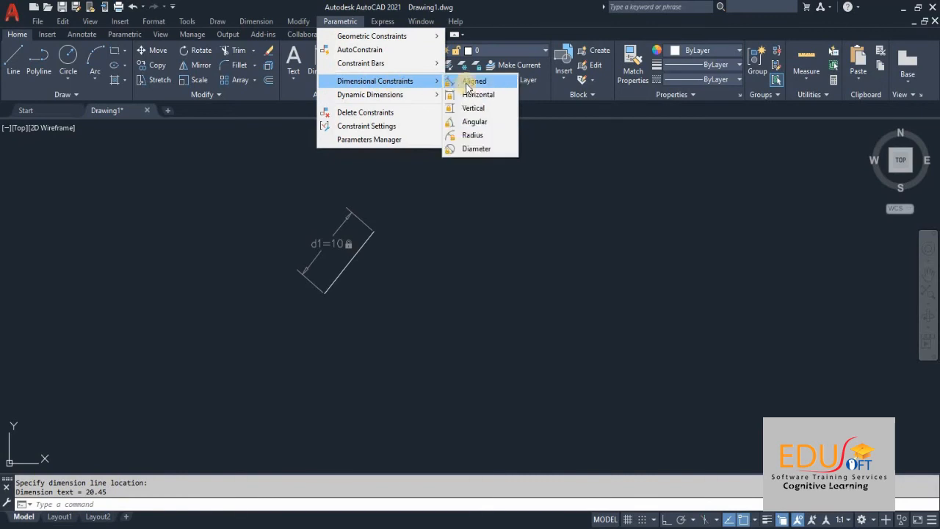